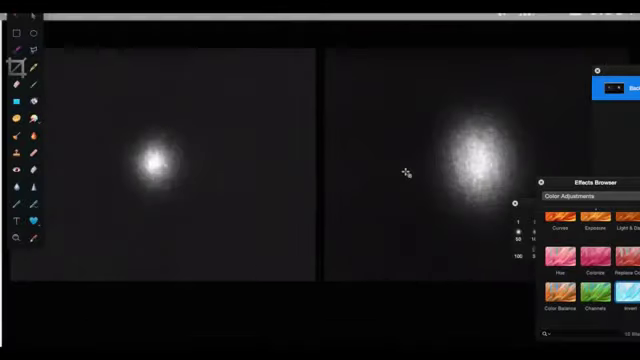
scroll(406, 173, "up", 3)
scroll(406, 173, "up", 2)
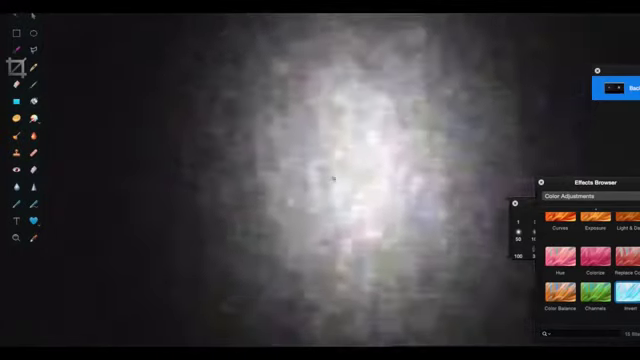
scroll(333, 178, "down", 4)
scroll(333, 178, "down", 4)
scroll(331, 177, "down", 4)
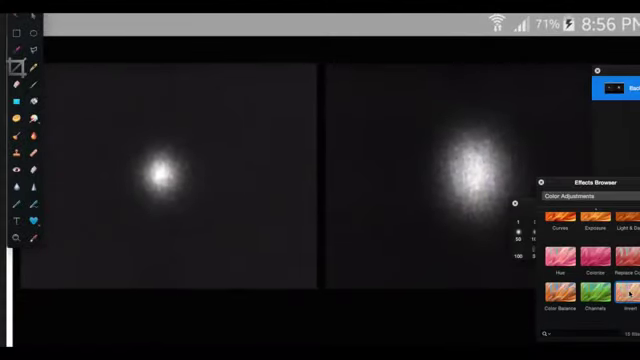
Apply the Invert effect to the CERN beam screenshot by dragging it onto the image
left_click_drag(630, 292, 614, 92)
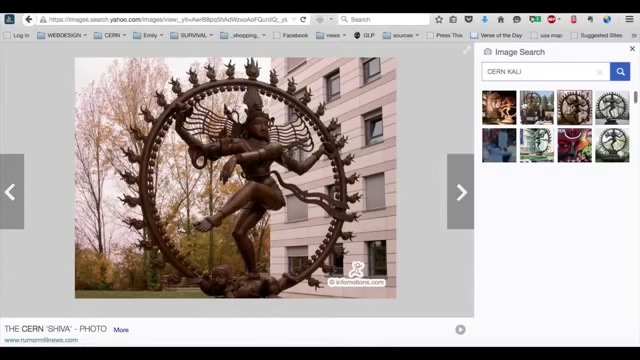
Advance the image viewer to the next CERN Shiva statue result
key("Right")
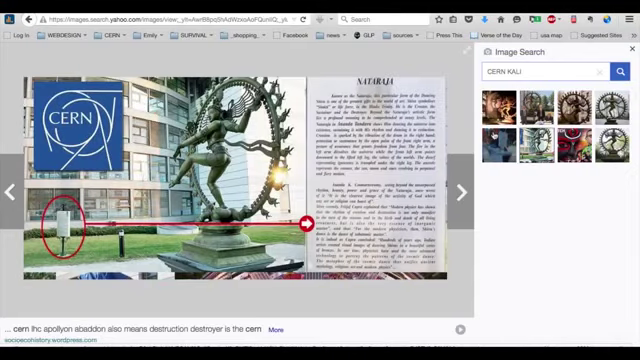
Advance to the photo of men seated beneath the CERN Shiva statue
key("Right")
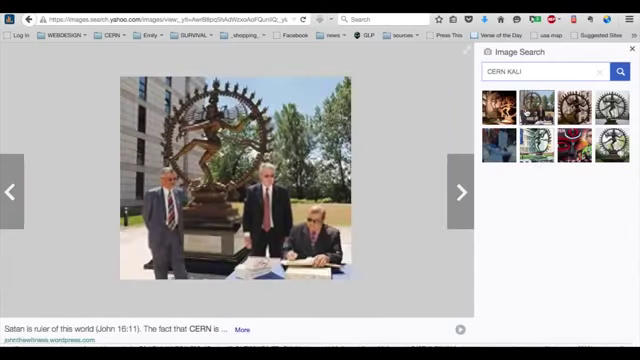